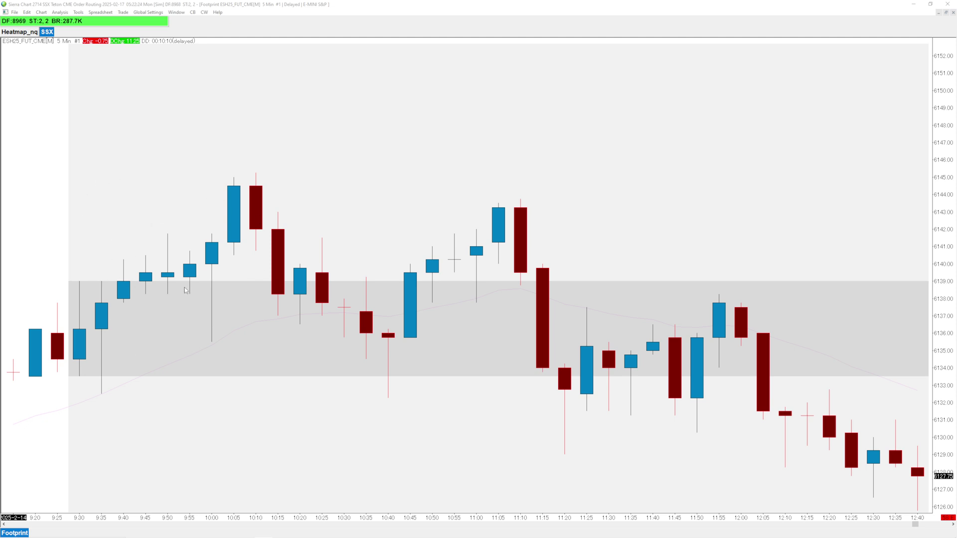
# Add the Numbers Bars study to the ESH25 chart and move it to the bottom of the study order
pyautogui.rightClick(106, 192)
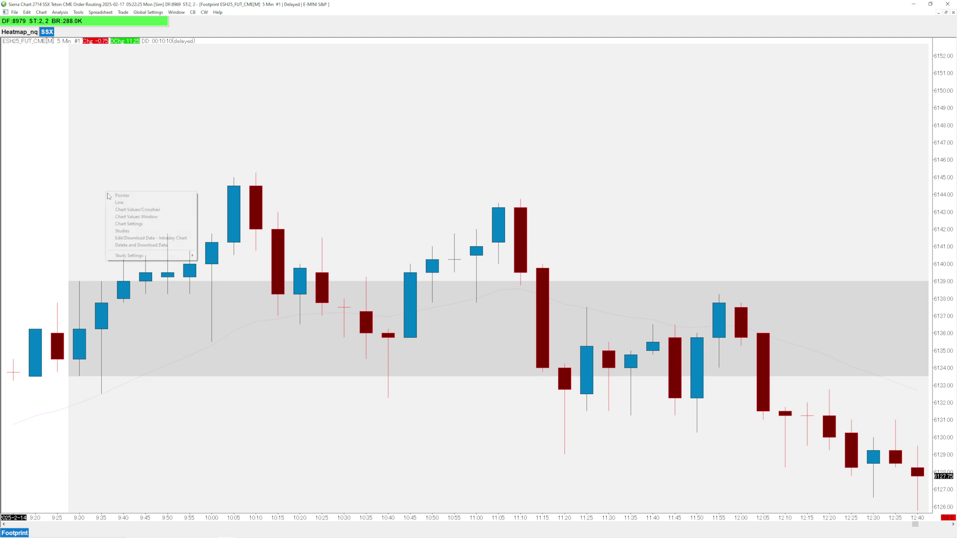
pyautogui.click(132, 233)
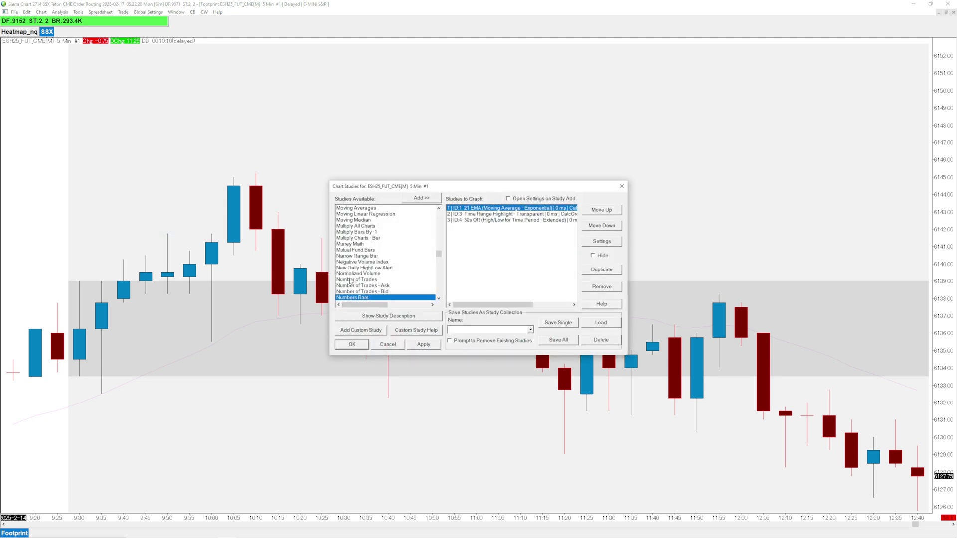
pyautogui.doubleClick(376, 298)
pyautogui.click(413, 345)
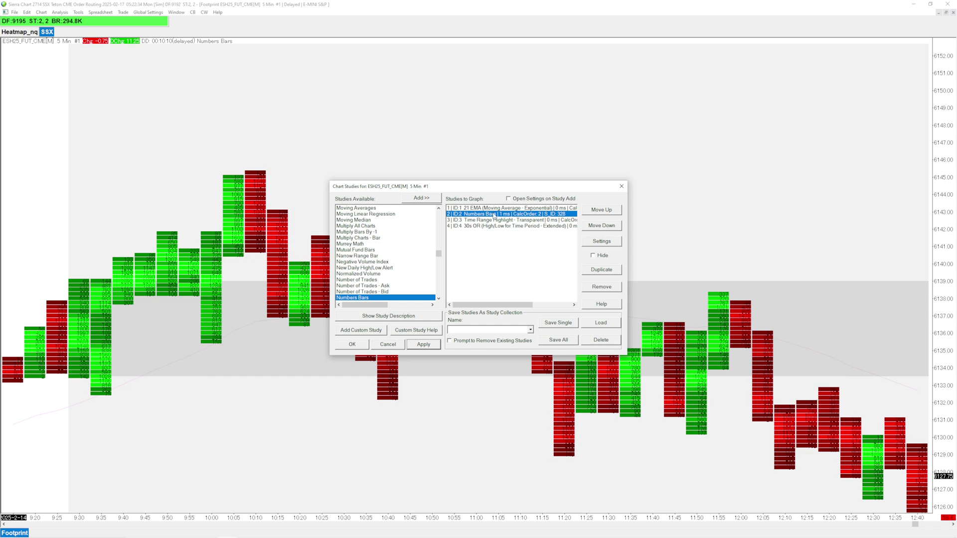
pyautogui.click(587, 226)
pyautogui.click(588, 226)
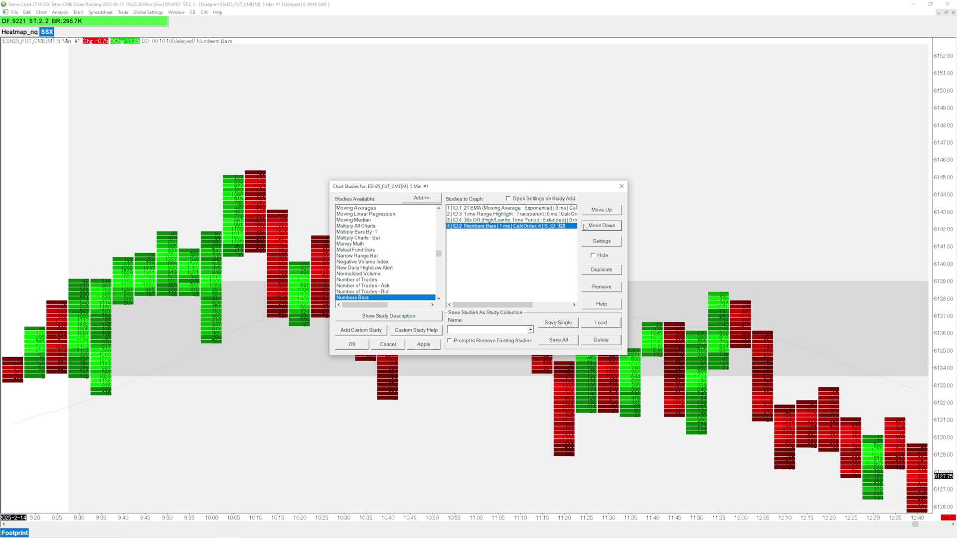
# Open the Numbers Bars Study Settings and shift the dialog left to uncover the studies list
pyautogui.doubleClick(485, 230)
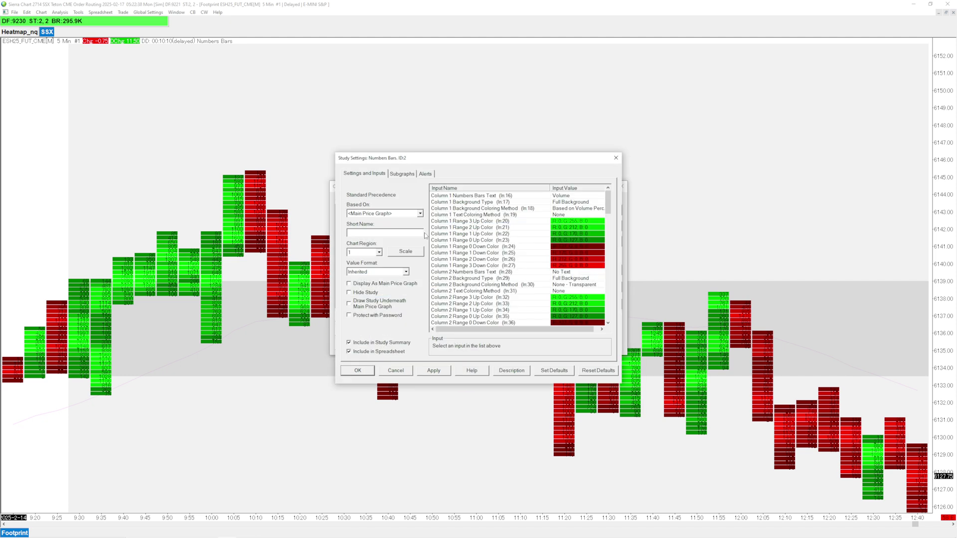
pyautogui.moveTo(455, 163); pyautogui.dragTo(410, 166)
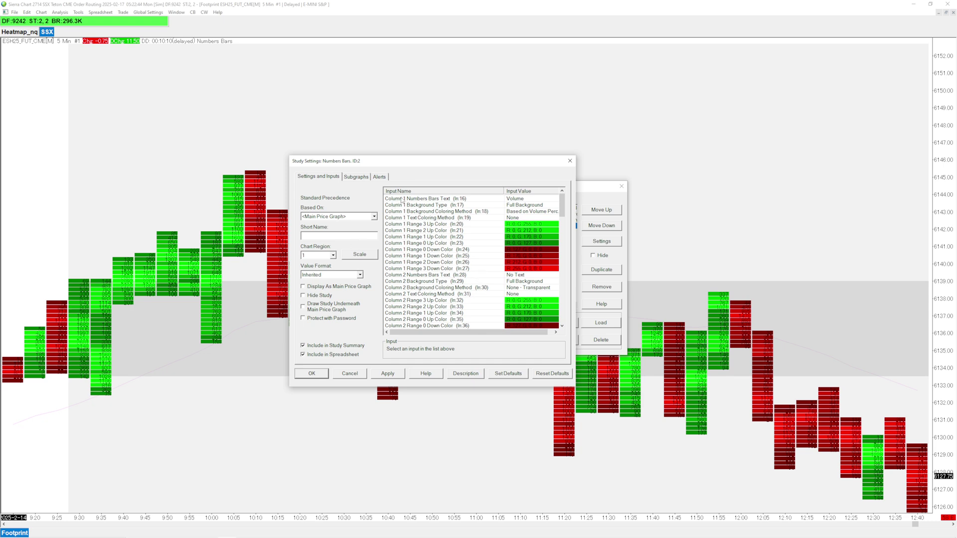
pyautogui.scroll(-5, 423, 296)
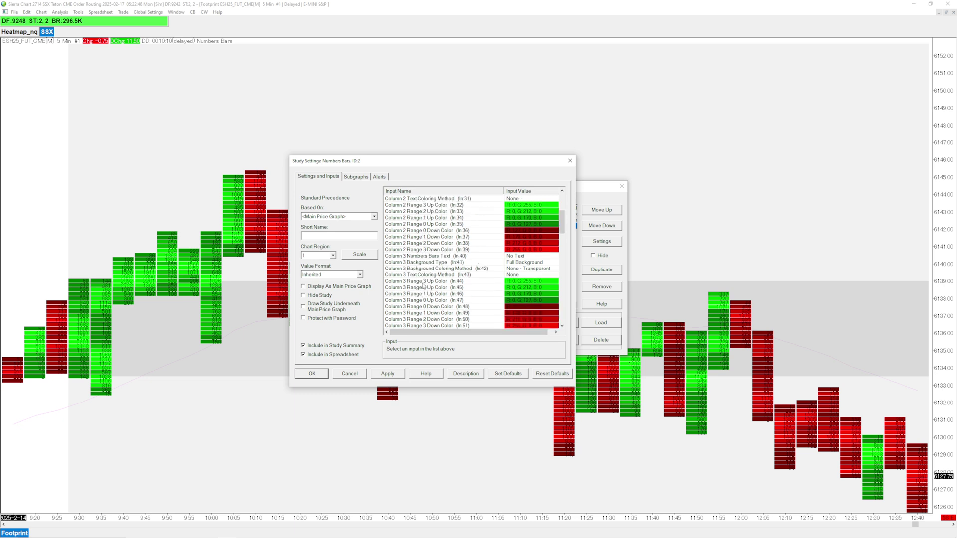
pyautogui.scroll(5, 438, 273)
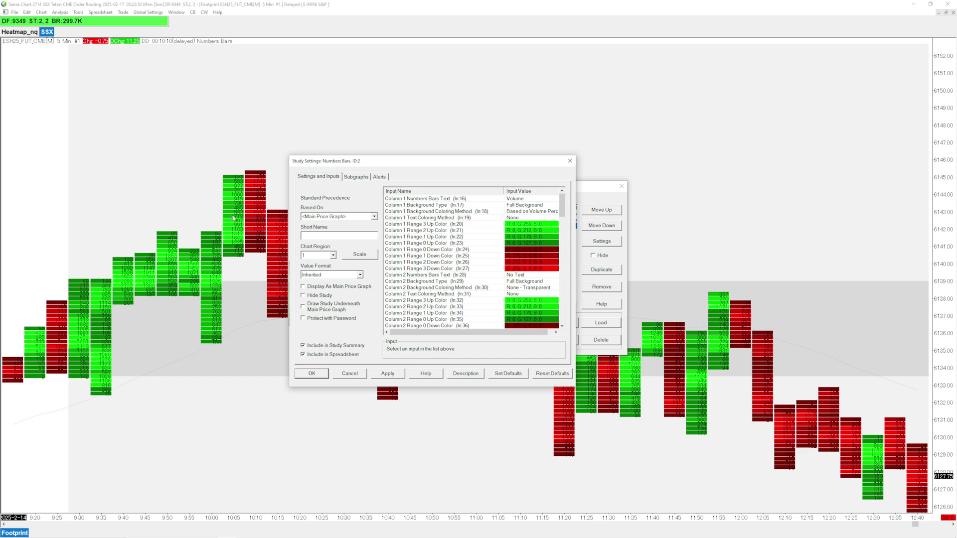
# Review the Column 1 Background Type, coloring methods and Numbers Bars Text inputs
pyautogui.click(516, 206)
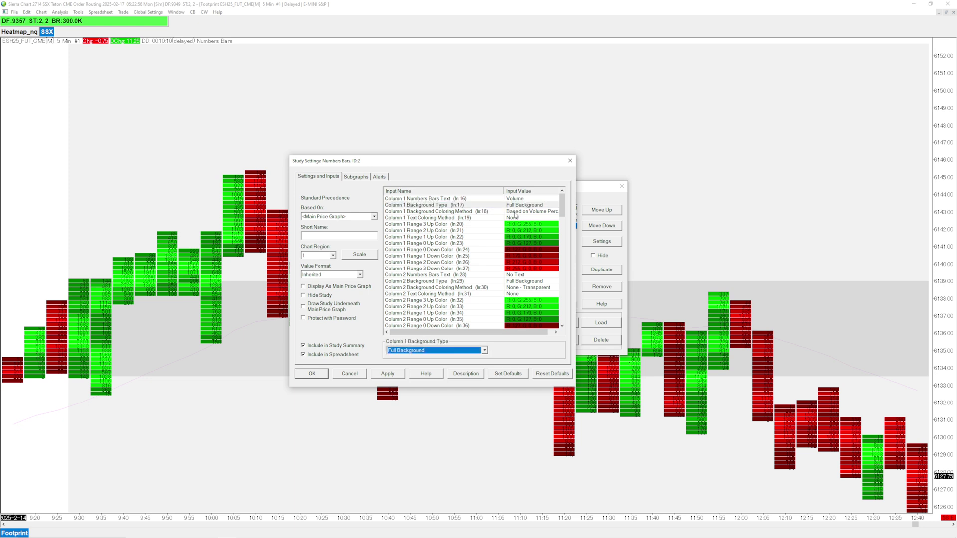
pyautogui.click(515, 212)
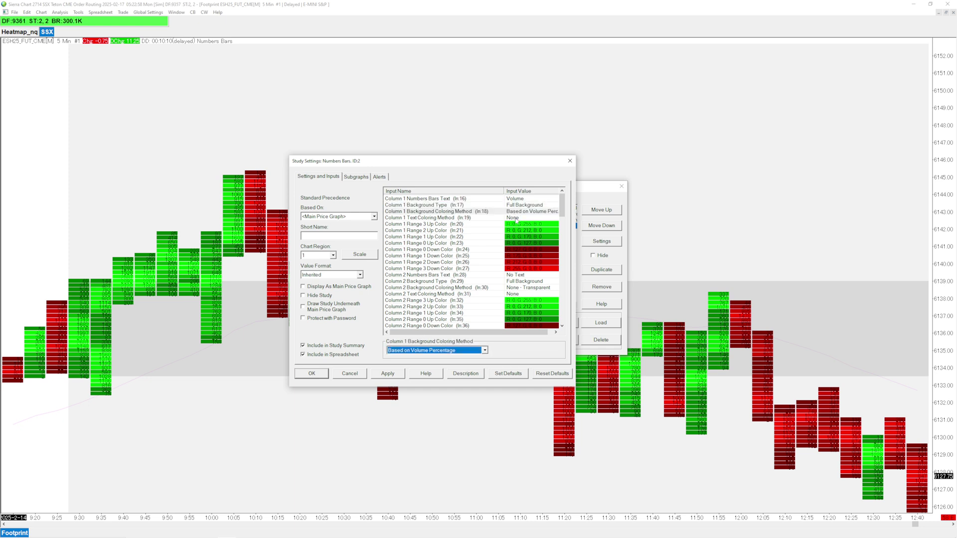
pyautogui.click(517, 220)
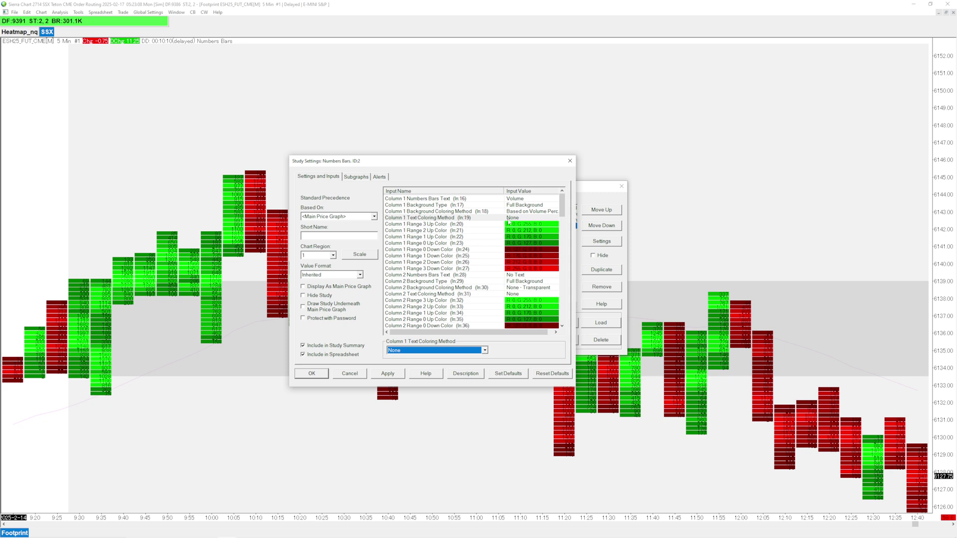
pyautogui.click(520, 199)
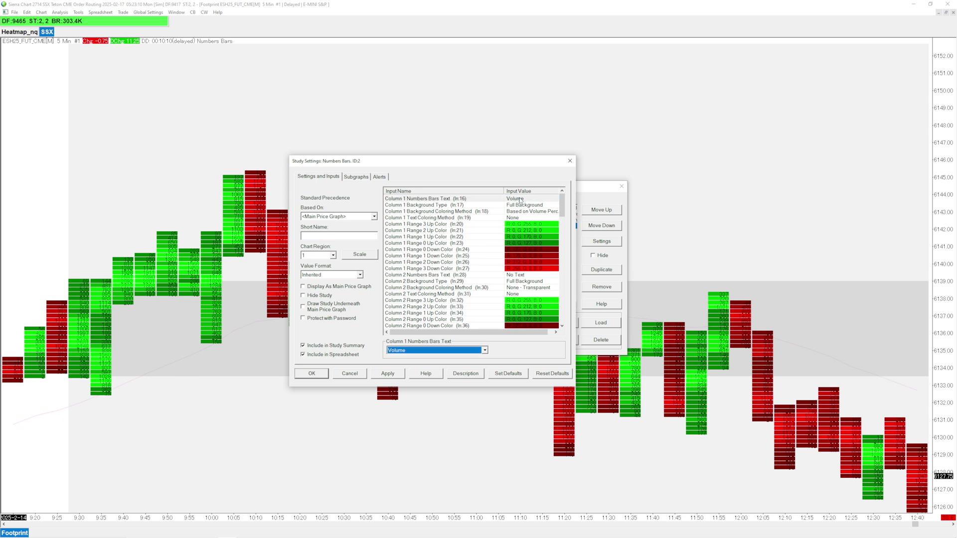
pyautogui.click(524, 205)
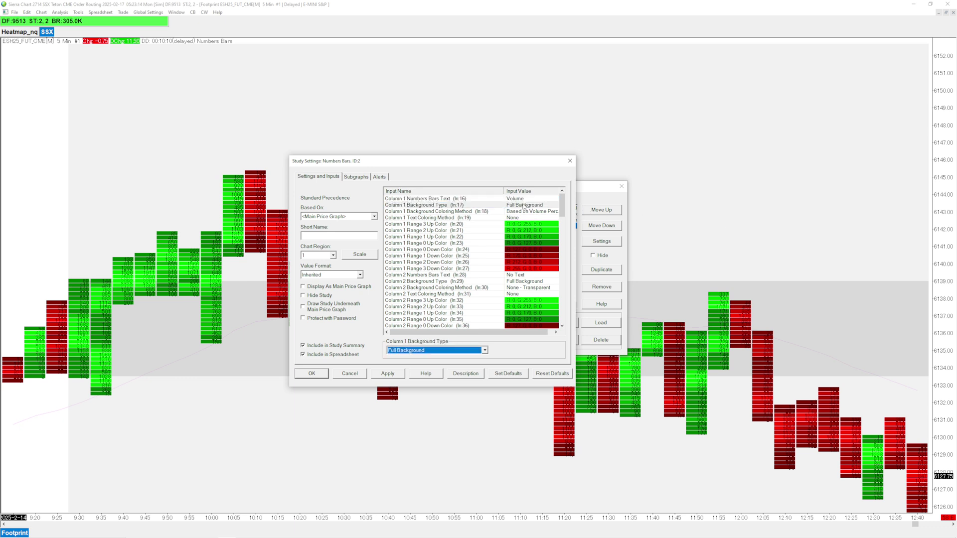
# Preview Volume Profile, then Volume Profile Outline, as the Column 1 Background Type
pyautogui.click(433, 350)
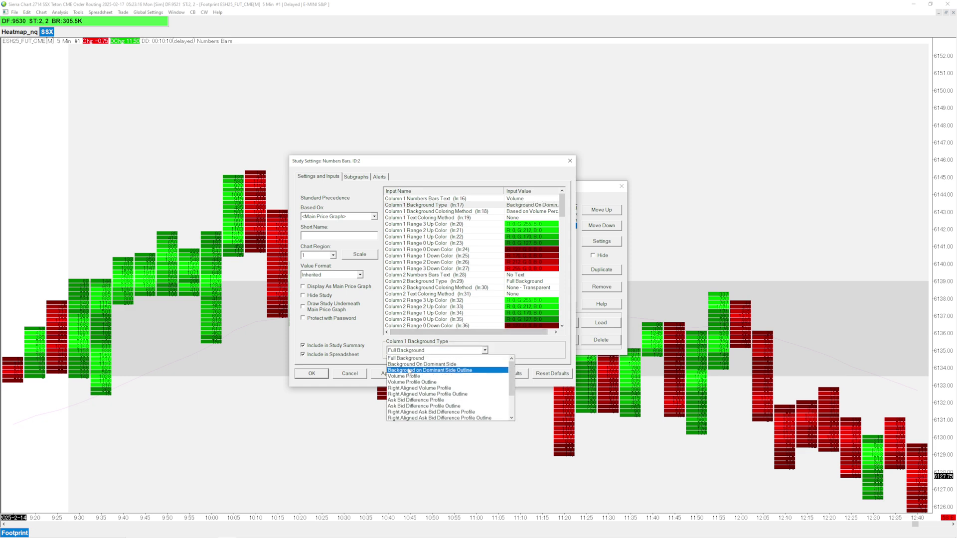
pyautogui.click(408, 376)
pyautogui.click(387, 375)
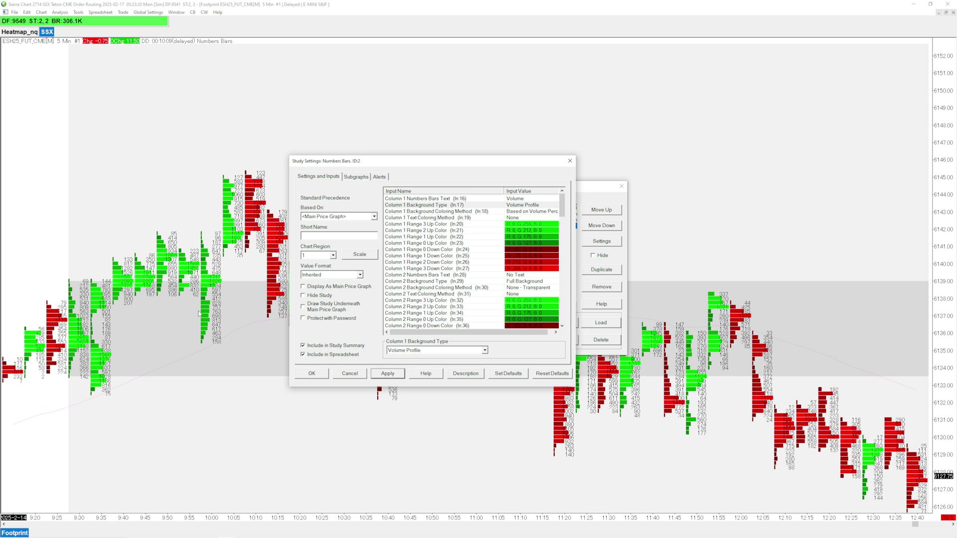
pyautogui.click(421, 352)
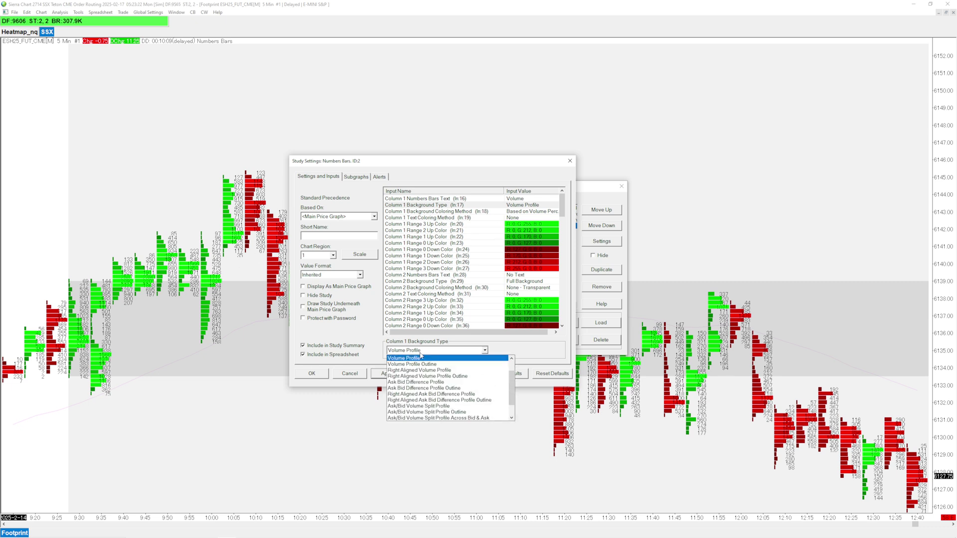
pyautogui.click(412, 364)
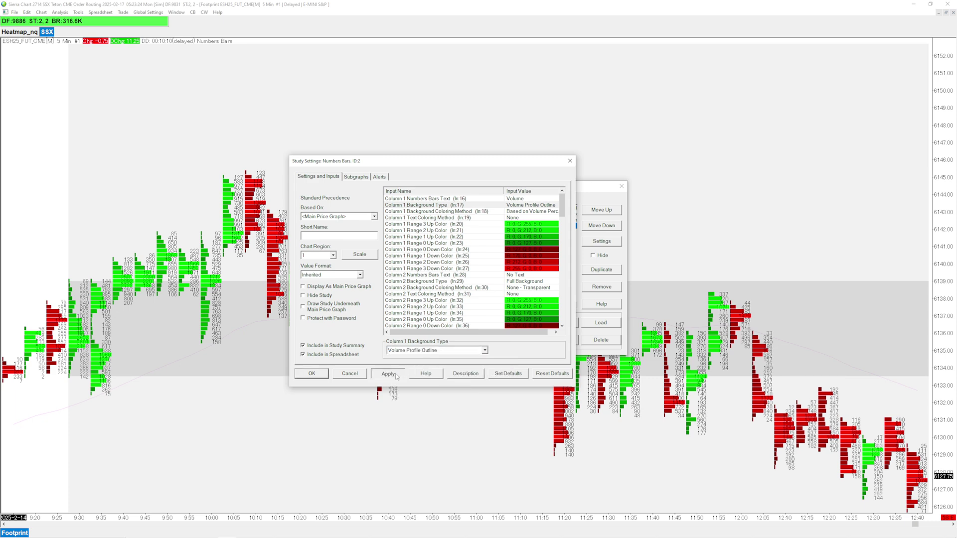
pyautogui.click(396, 375)
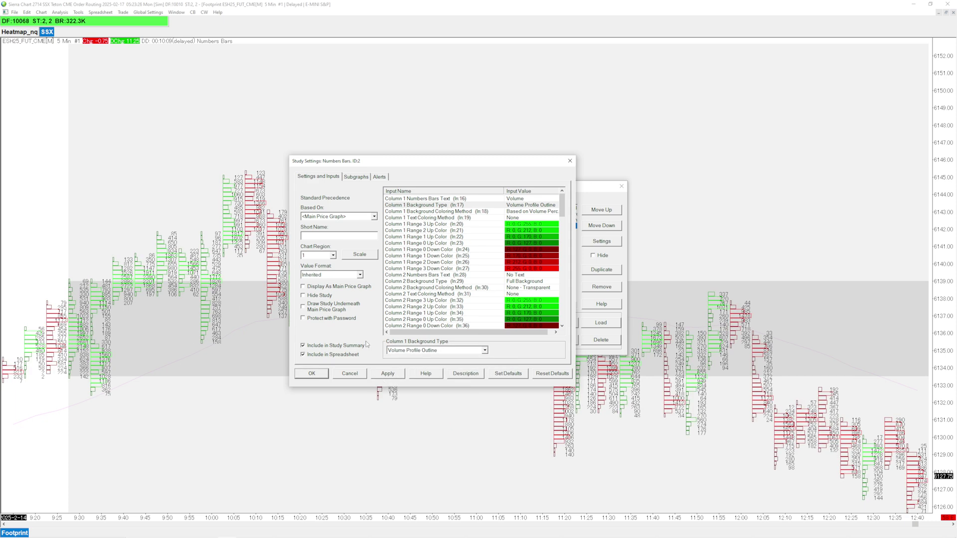
# Set Column 1 Background Type to Right Aligned Volume Profile and apply it
pyautogui.click(447, 351)
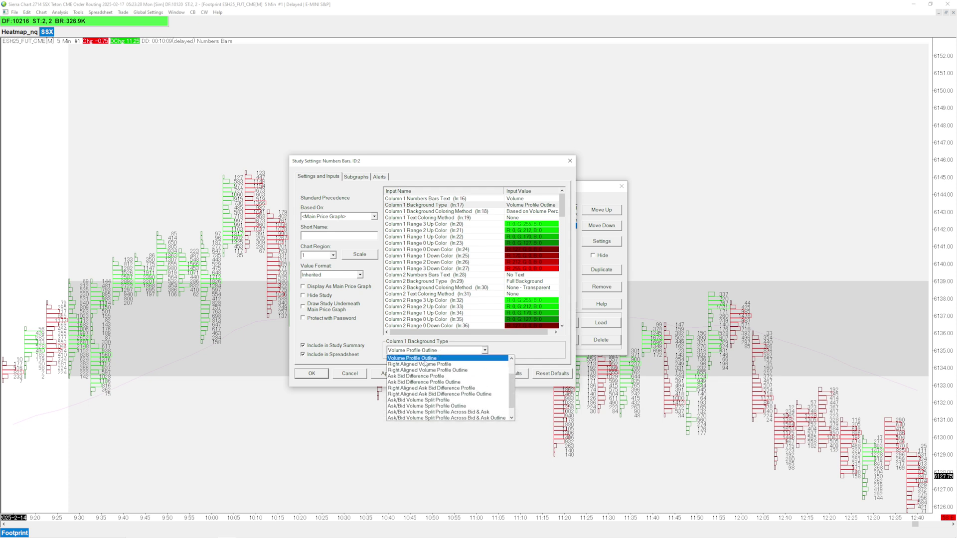
pyautogui.scroll(2, 421, 369)
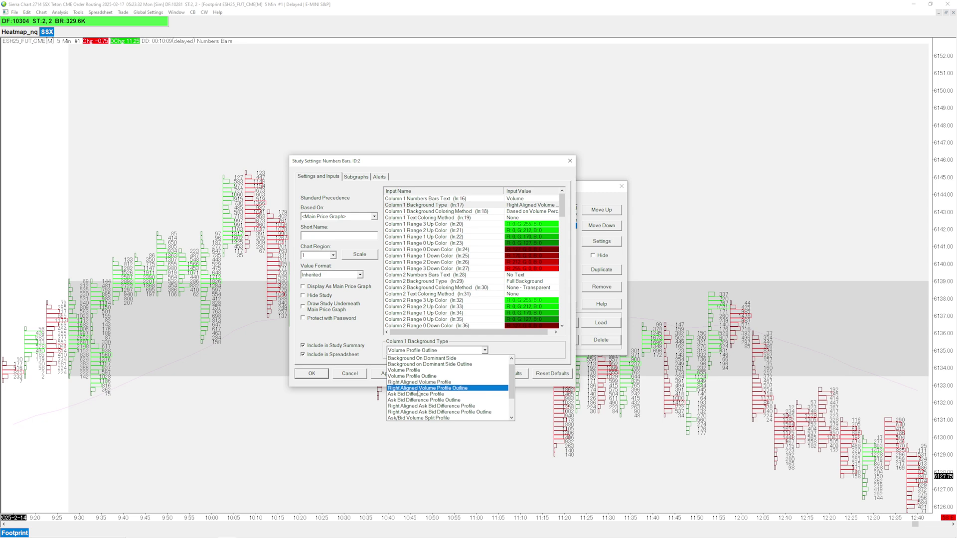
pyautogui.click(408, 382)
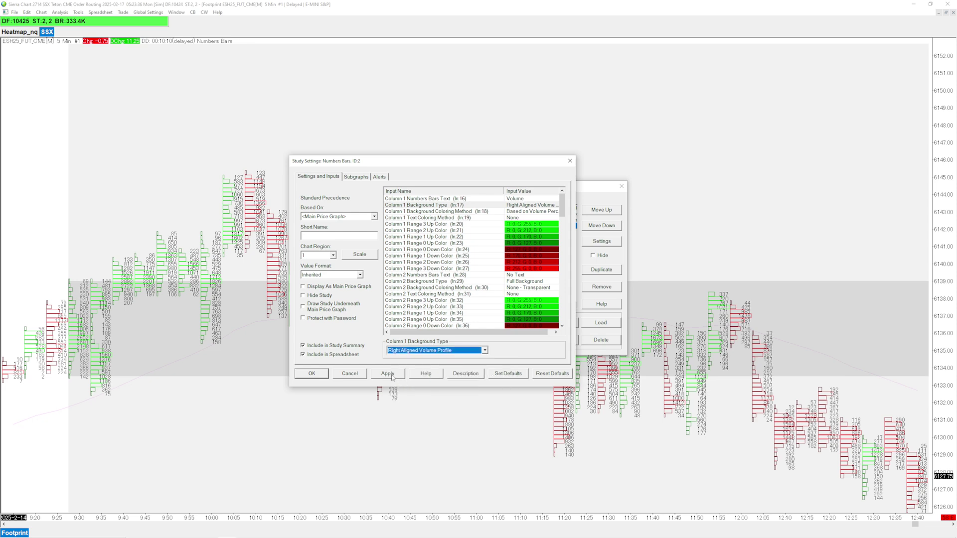
pyautogui.click(392, 375)
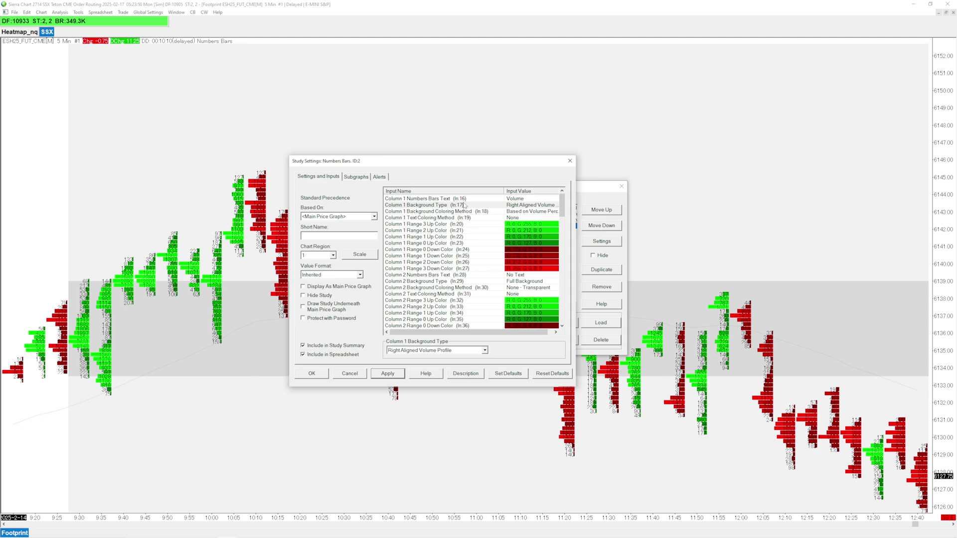
pyautogui.click(520, 218)
pyautogui.click(420, 351)
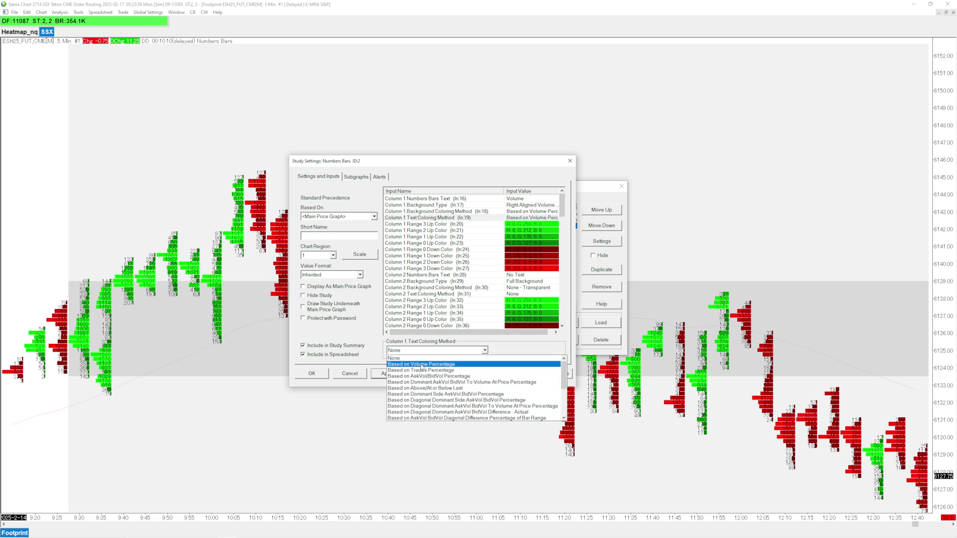
pyautogui.click(421, 365)
pyautogui.click(397, 374)
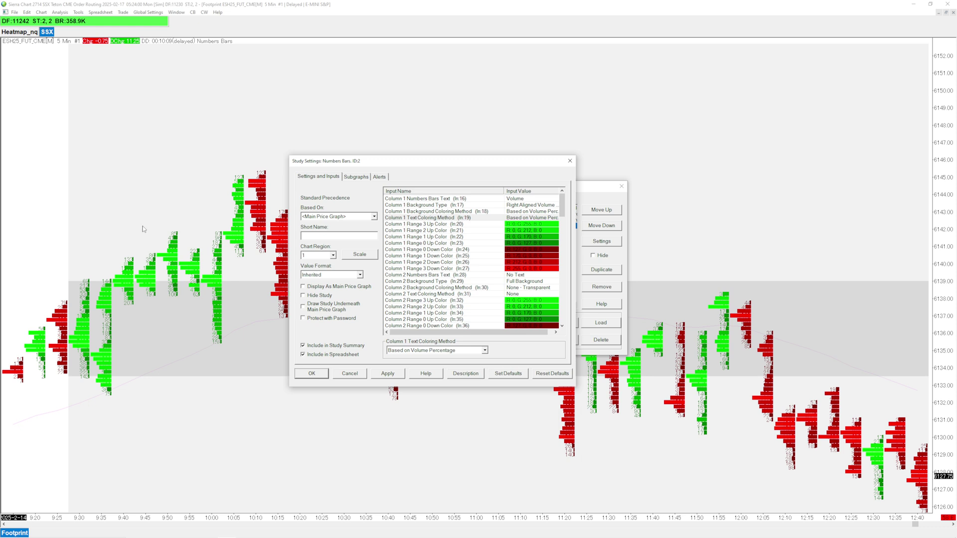
pyautogui.click(425, 350)
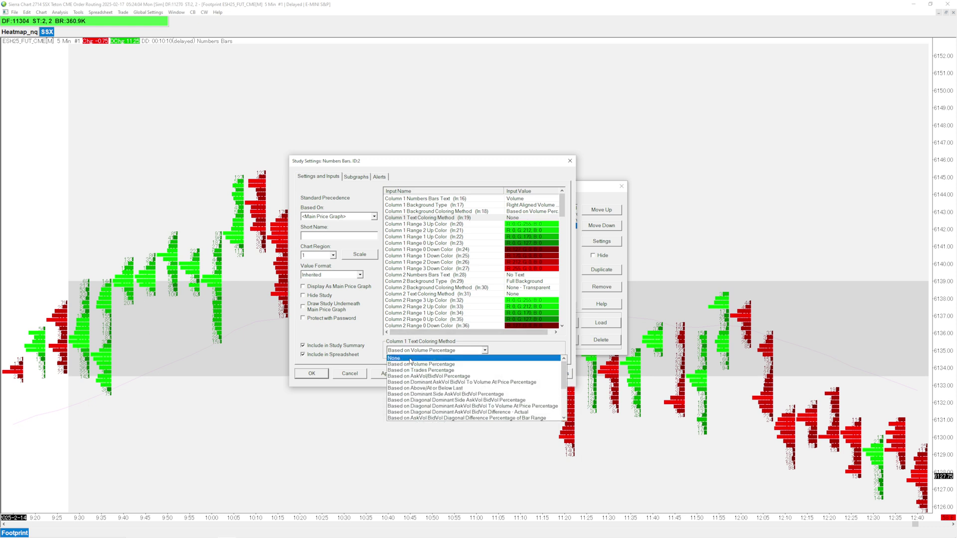
pyautogui.click(410, 359)
pyautogui.click(388, 373)
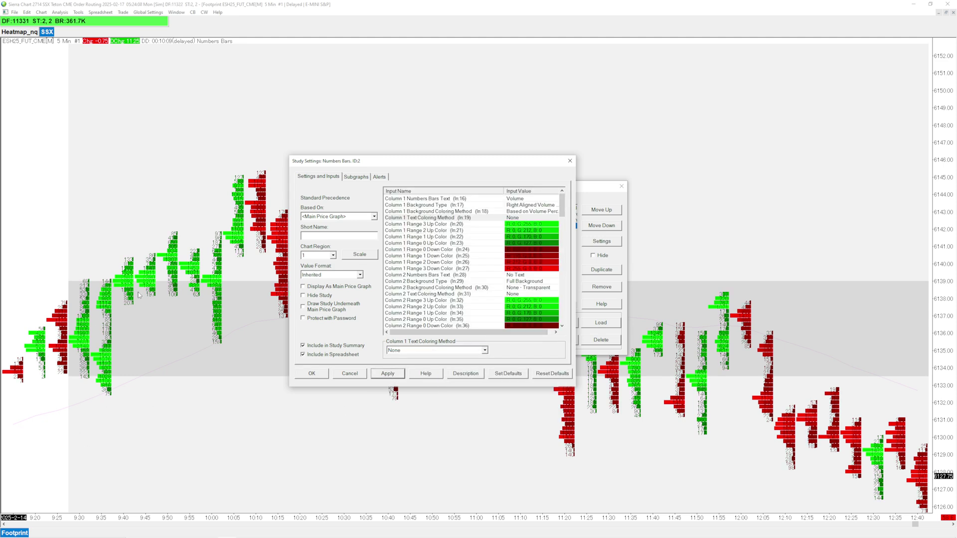
pyautogui.click(518, 225)
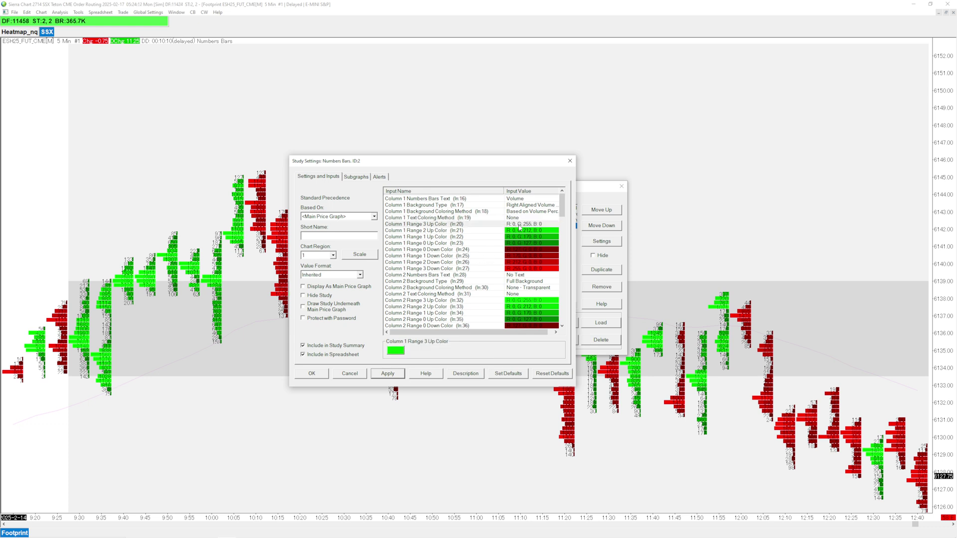
# Set Column 1 Range 3 Up Color to grey RGB 200, 200, 200
pyautogui.click(396, 351)
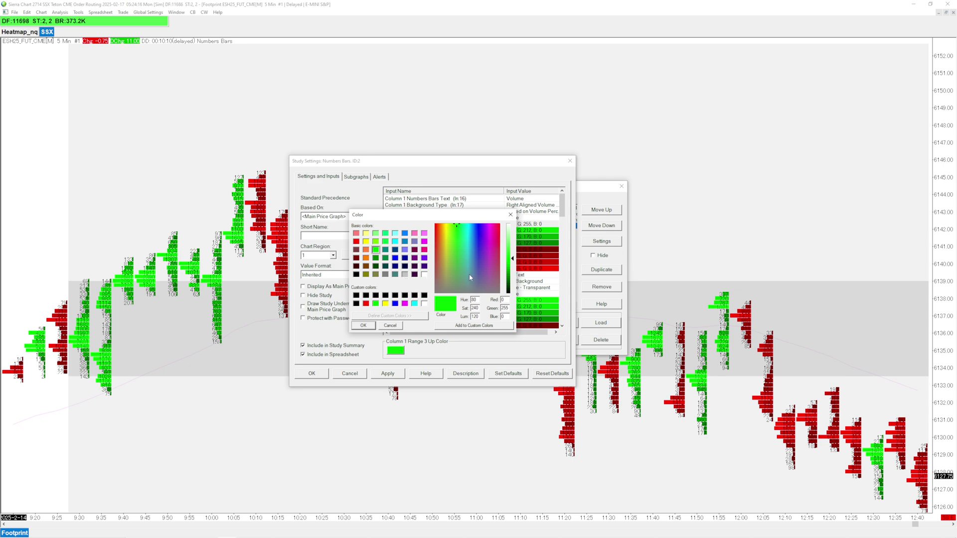
pyautogui.doubleClick(503, 300)
pyautogui.write('200')
pyautogui.press('Tab')
pyautogui.write('200')
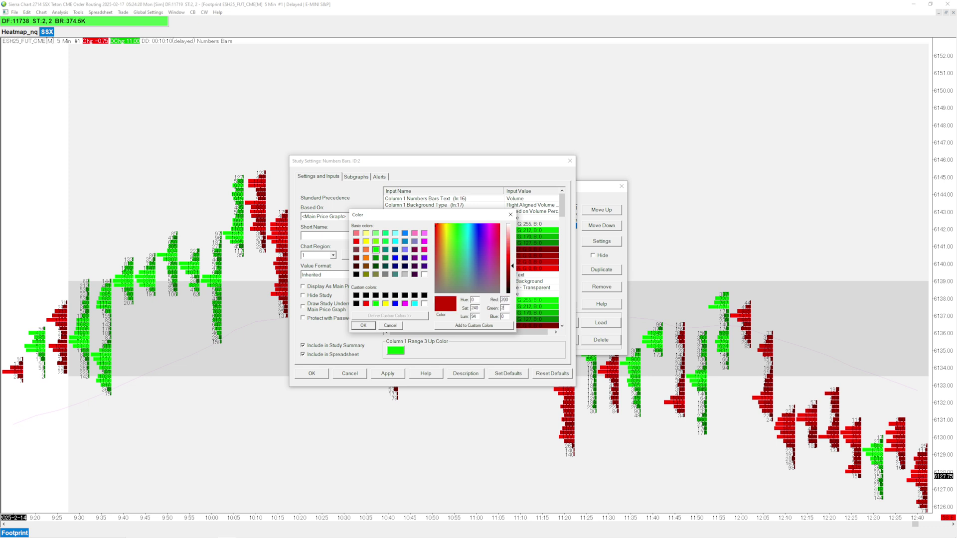
pyautogui.press('Tab')
pyautogui.write('200')
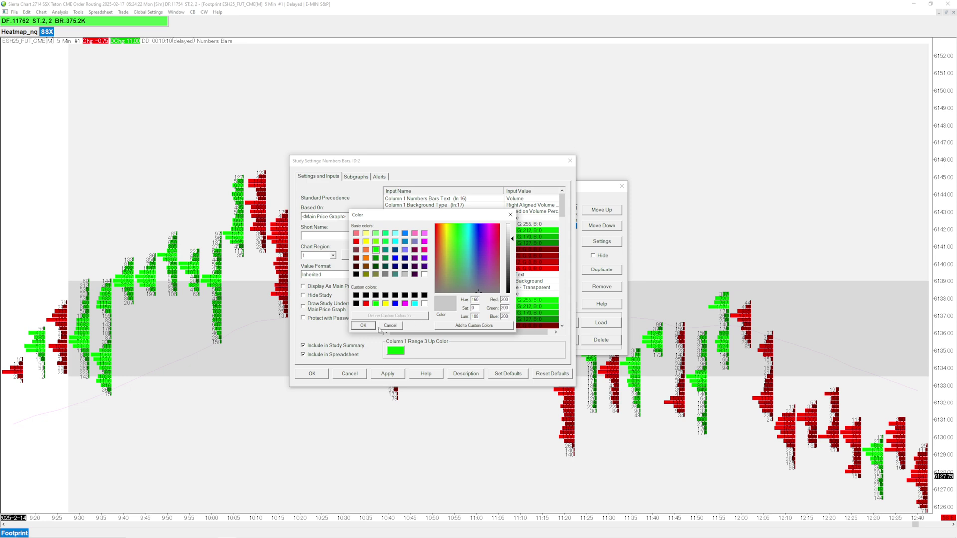
pyautogui.click(363, 325)
# Set Column 1 Range 2 Up Color to grey RGB 150, 150, 150
pyautogui.click(525, 231)
pyautogui.click(403, 347)
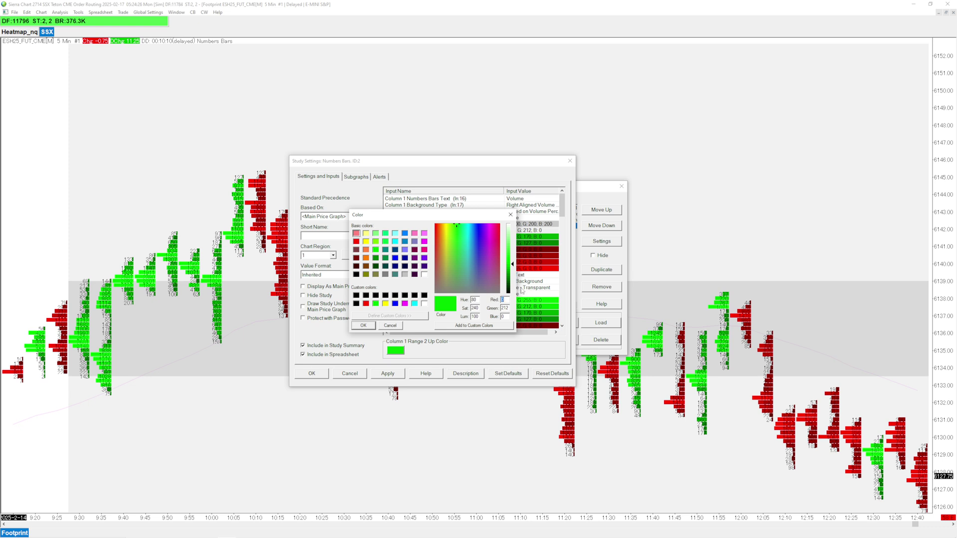
pyautogui.write('150')
pyautogui.press('Tab')
pyautogui.write('150')
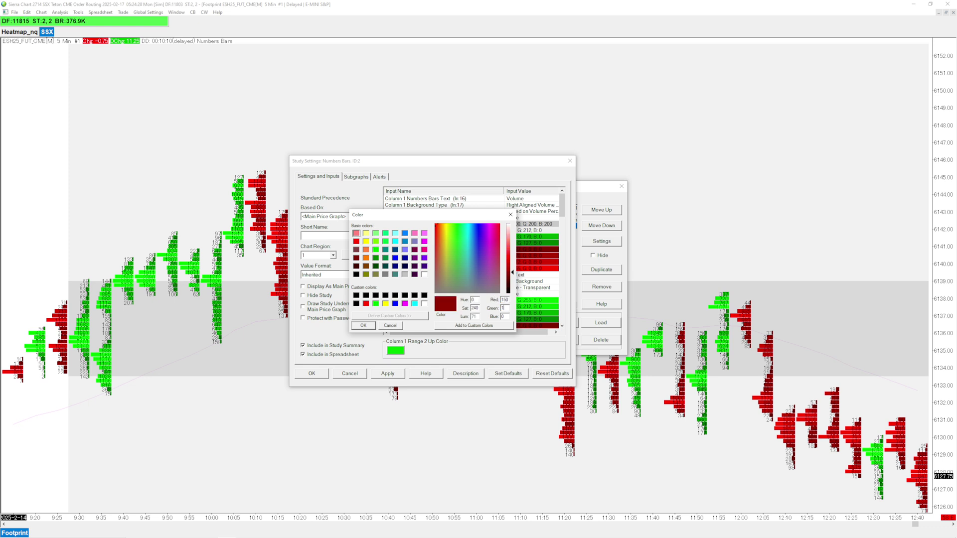
pyautogui.press('Tab')
pyautogui.write('150')
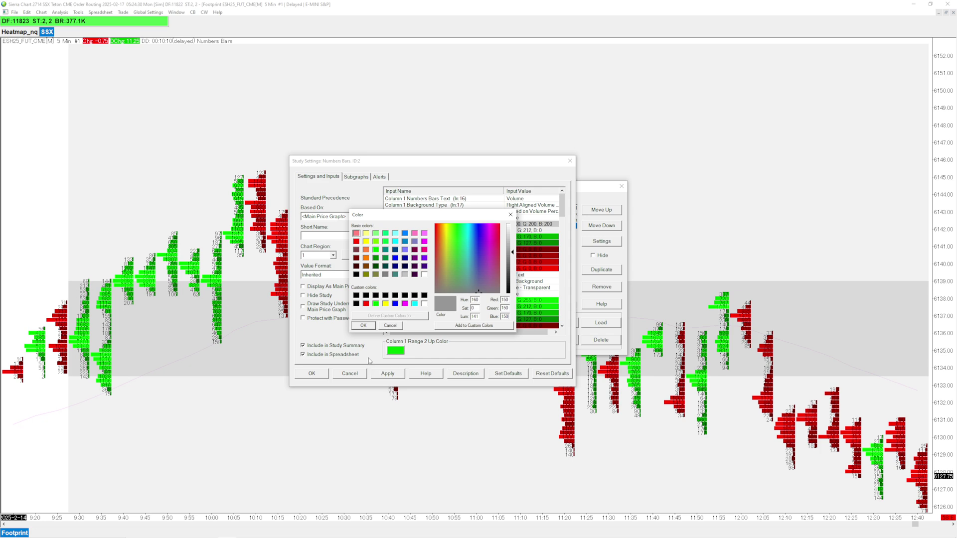
pyautogui.click(362, 328)
# Set Column 1 Range 1 Up Color to grey RGB 100, 100, 100
pyautogui.press('Down')
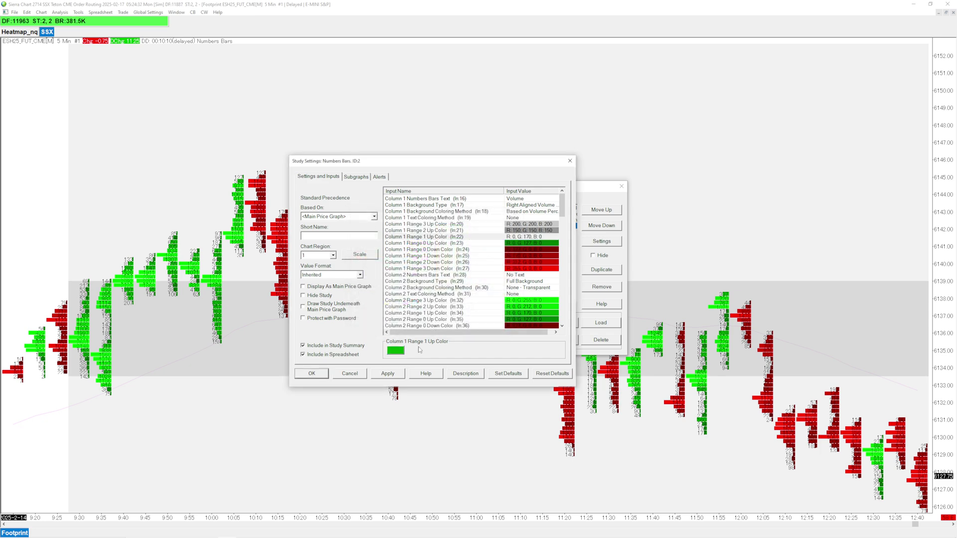
pyautogui.click(396, 351)
pyautogui.write('100')
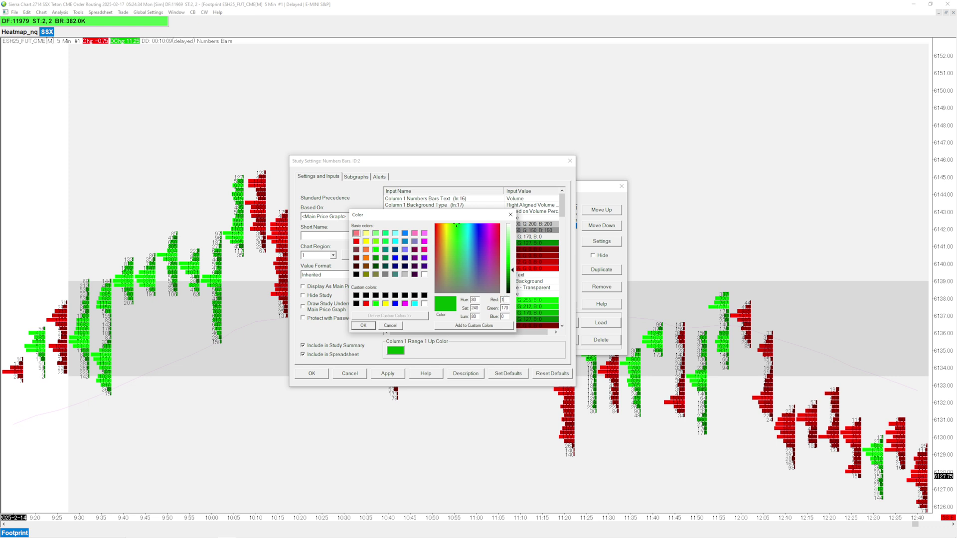
pyautogui.press('Tab')
pyautogui.write('100')
pyautogui.press('Tab')
pyautogui.write('100')
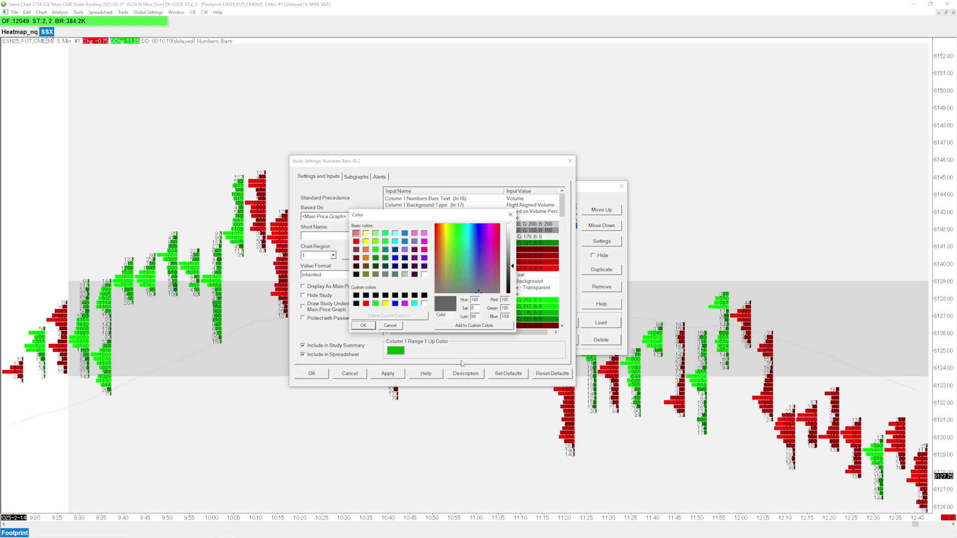
pyautogui.click(363, 326)
# Set Column 1 Range 0 Up Color to dark grey RGB 50, 50, 50 and apply the changes
pyautogui.press('Down')
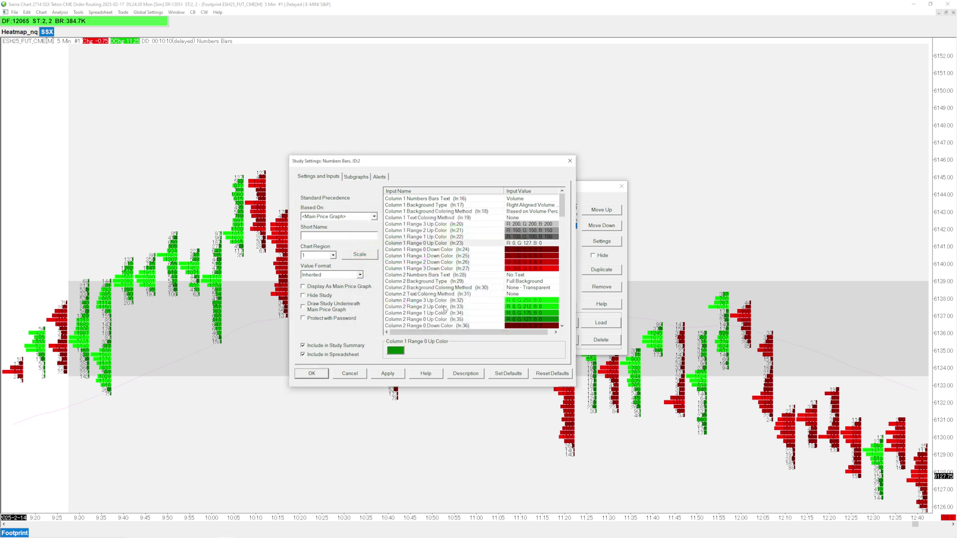
pyautogui.click(401, 350)
pyautogui.write('50')
pyautogui.press('Tab')
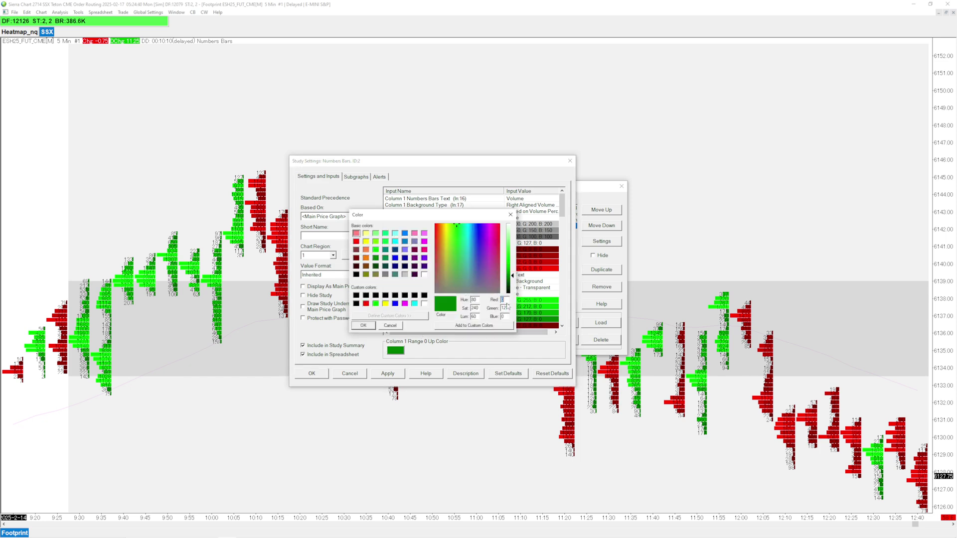
pyautogui.write('50')
pyautogui.press('Tab')
pyautogui.write('50')
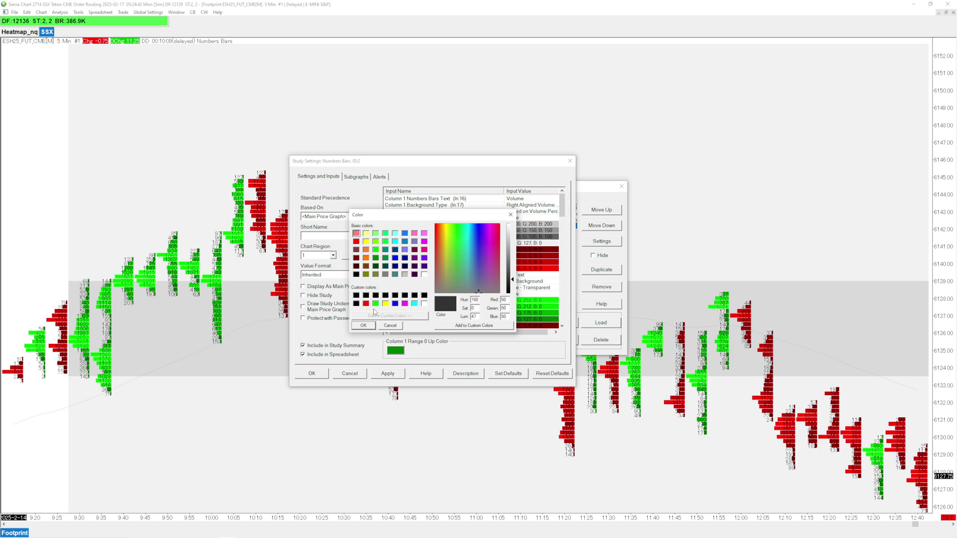
pyautogui.click(363, 325)
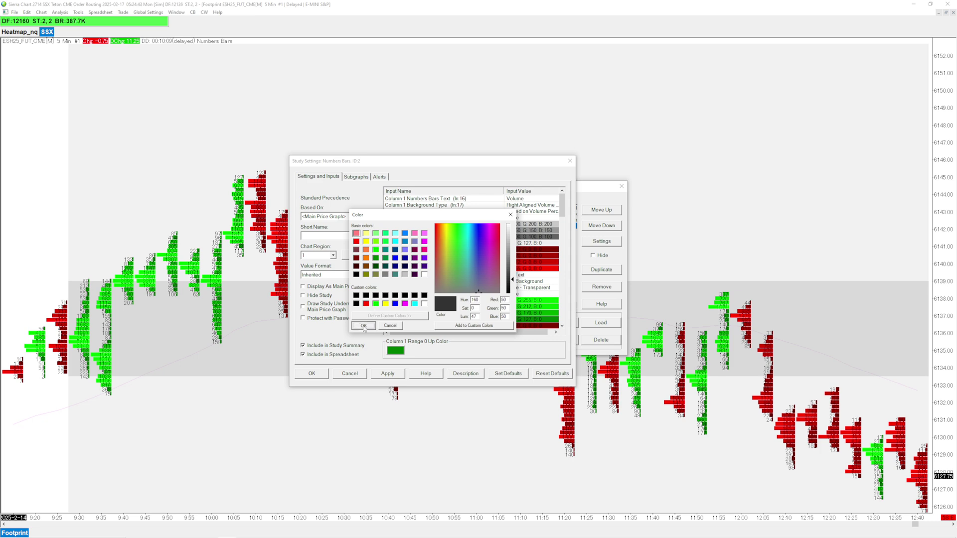
pyautogui.click(384, 373)
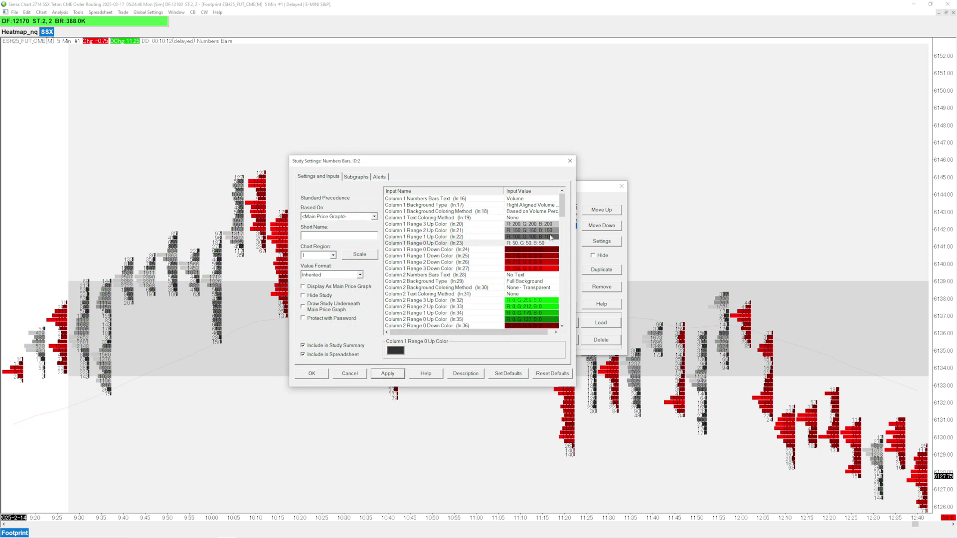
# Set Column 1 Range 0 Down Color to dark grey RGB 50, 50, 50
pyautogui.click(518, 250)
pyautogui.click(401, 350)
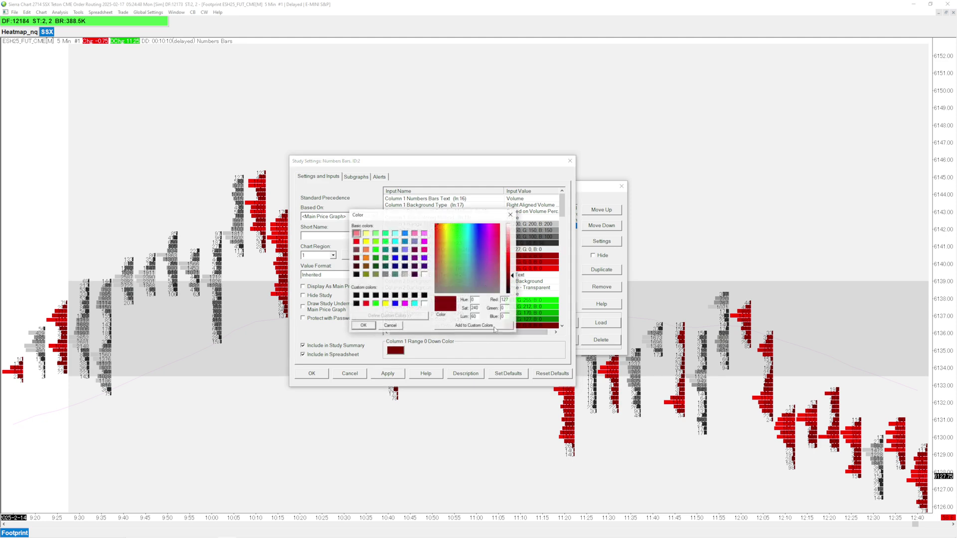
pyautogui.doubleClick(503, 300)
pyautogui.write('50')
pyautogui.press('Tab')
pyautogui.write('50')
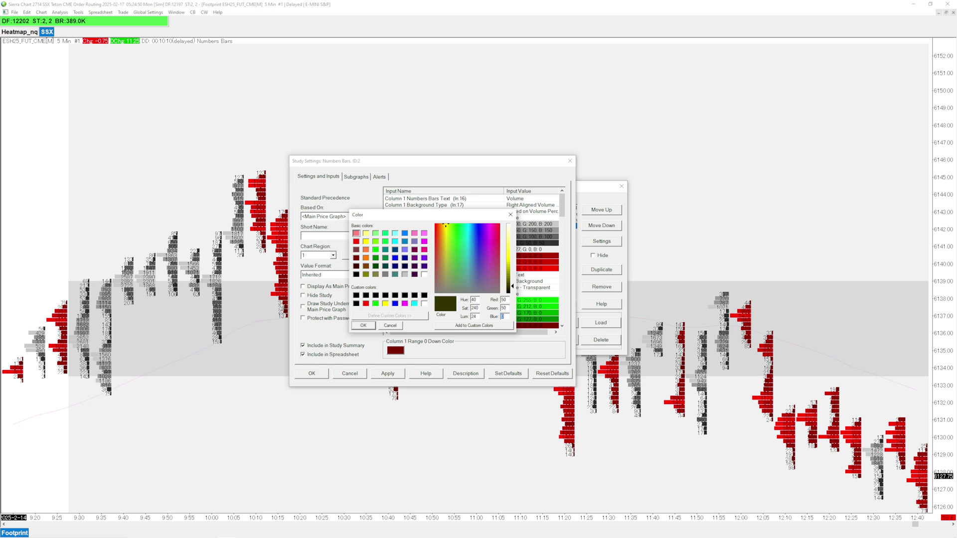
pyautogui.press('Tab')
pyautogui.write('50')
pyautogui.click(364, 326)
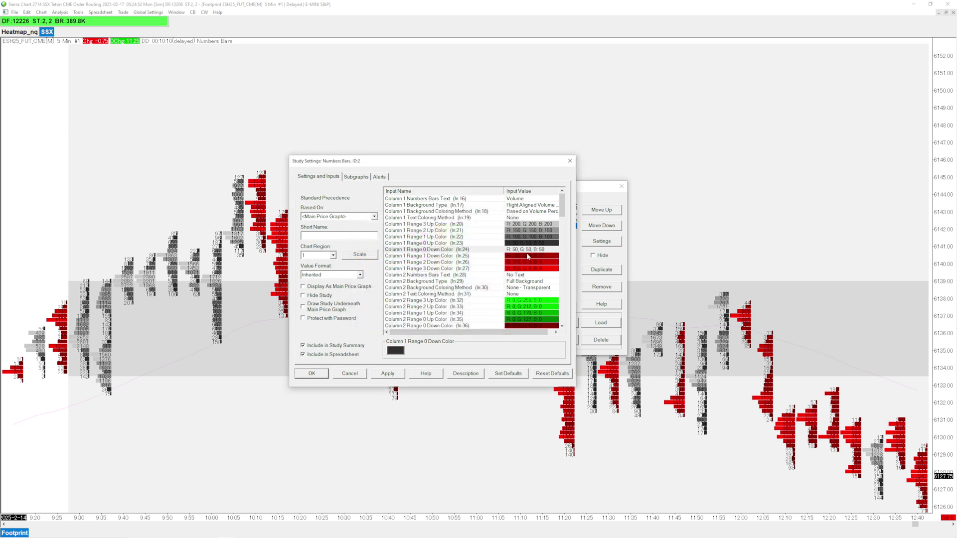
# Set Column 1 Range 1 Down Color to grey RGB 100, 100, 100
pyautogui.click(518, 256)
pyautogui.click(399, 350)
pyautogui.doubleClick(505, 300)
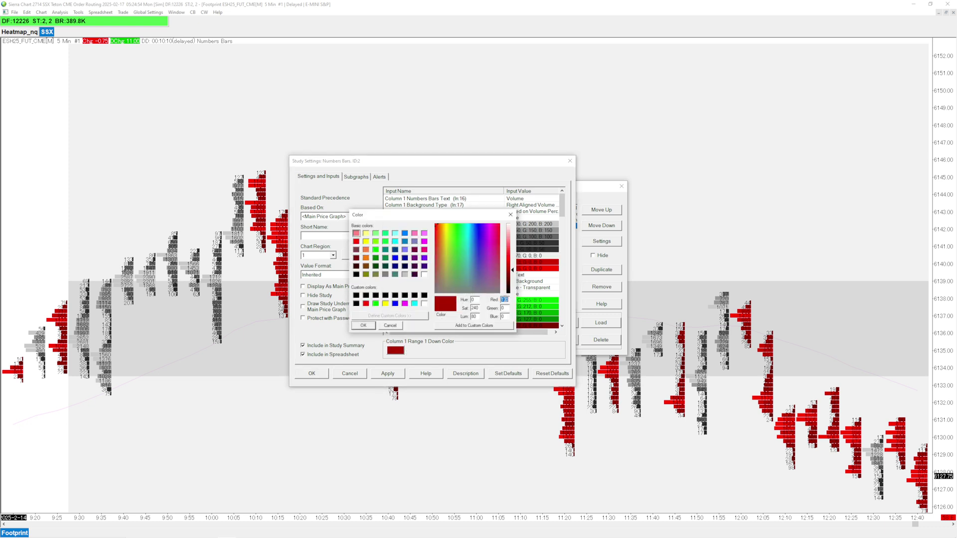
pyautogui.write('100')
pyautogui.press('Tab')
pyautogui.write('100')
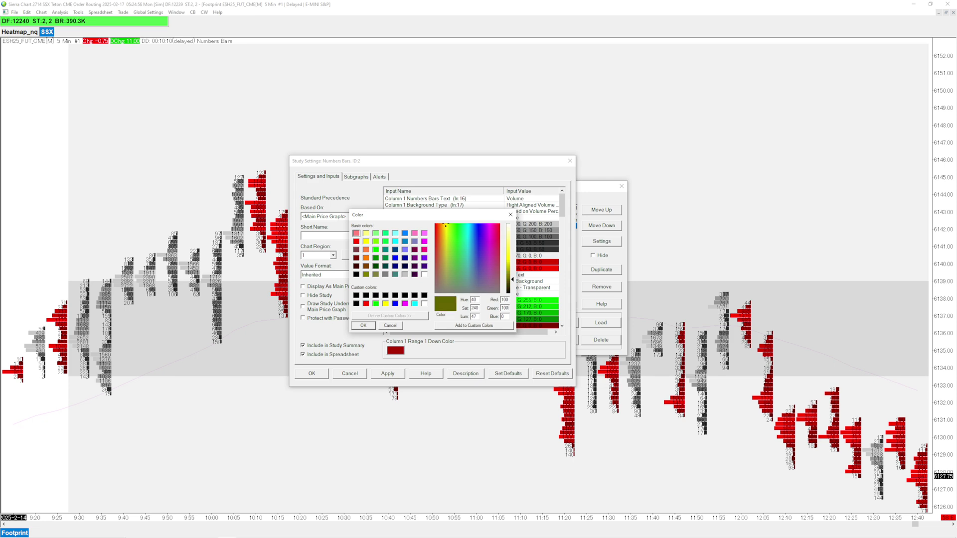
pyautogui.write('100')
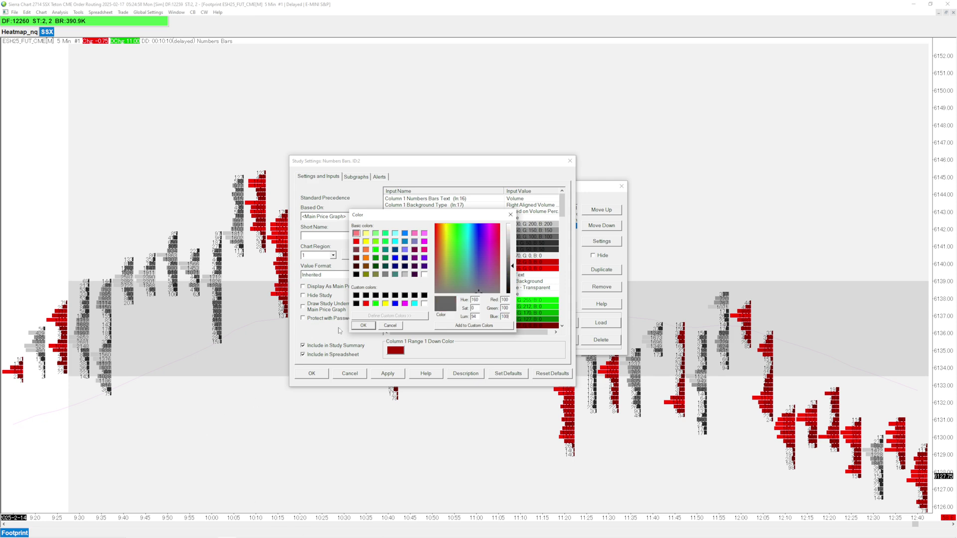
pyautogui.click(362, 327)
# Set Column 1 Range 2 Down Color to grey RGB 150, 150, 150
pyautogui.click(510, 263)
pyautogui.click(511, 263)
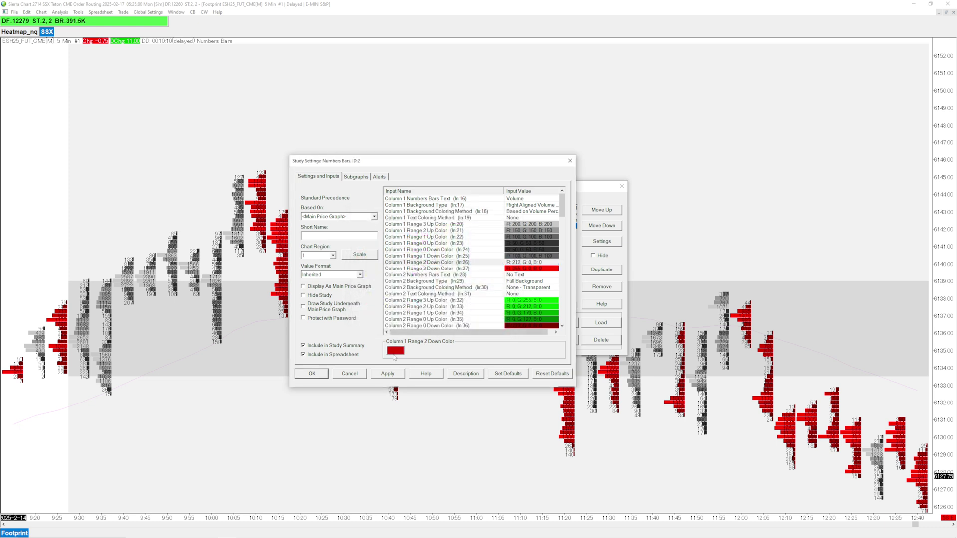
pyautogui.write('155')
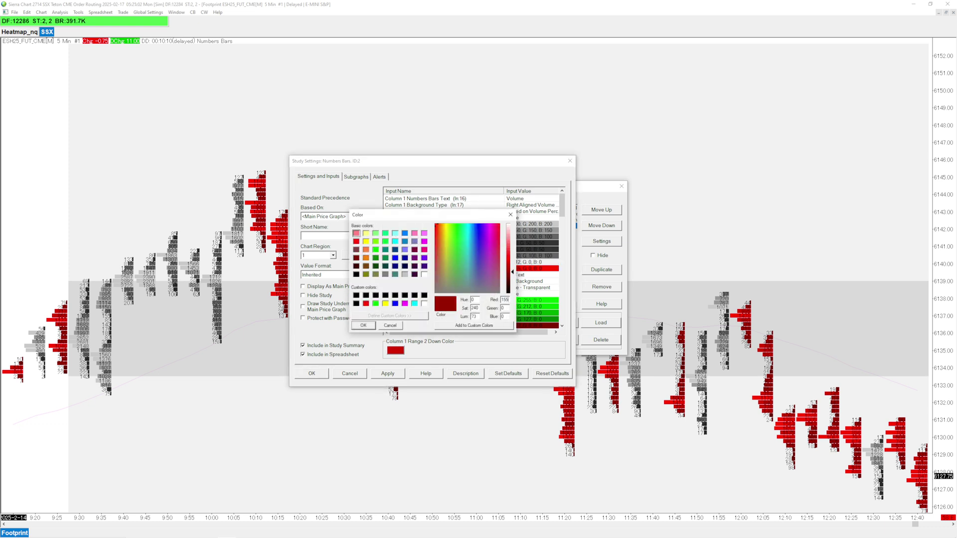
pyautogui.press('BackSpace')
pyautogui.write('0')
pyautogui.press('Tab')
pyautogui.write('150')
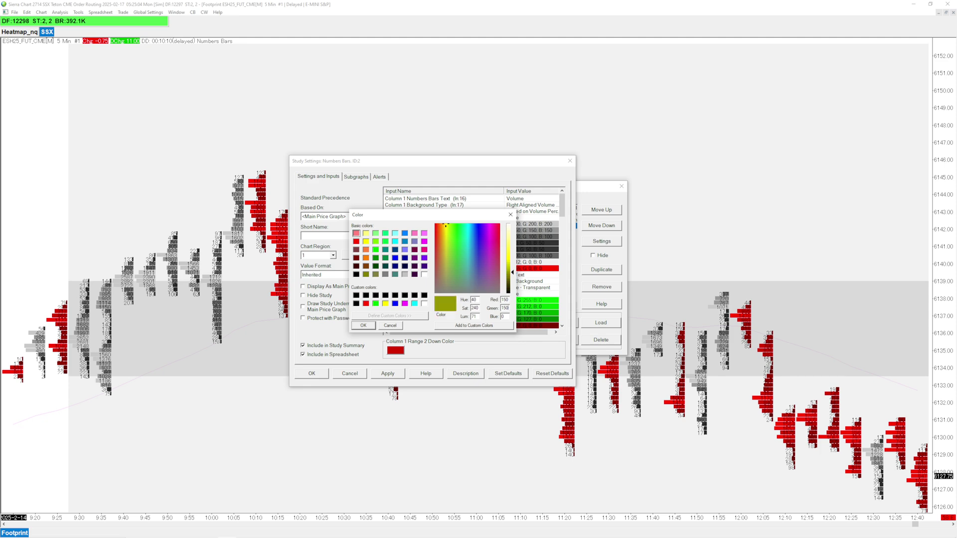
pyautogui.write('150')
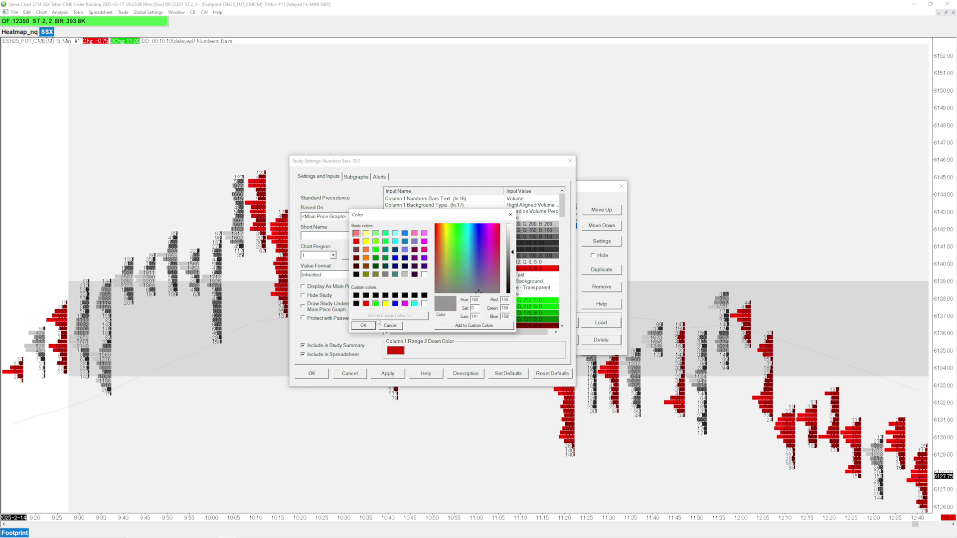
pyautogui.click(365, 325)
# Begin setting Column 1 Range 3 Down Color, entering 200 for red
pyautogui.click(540, 269)
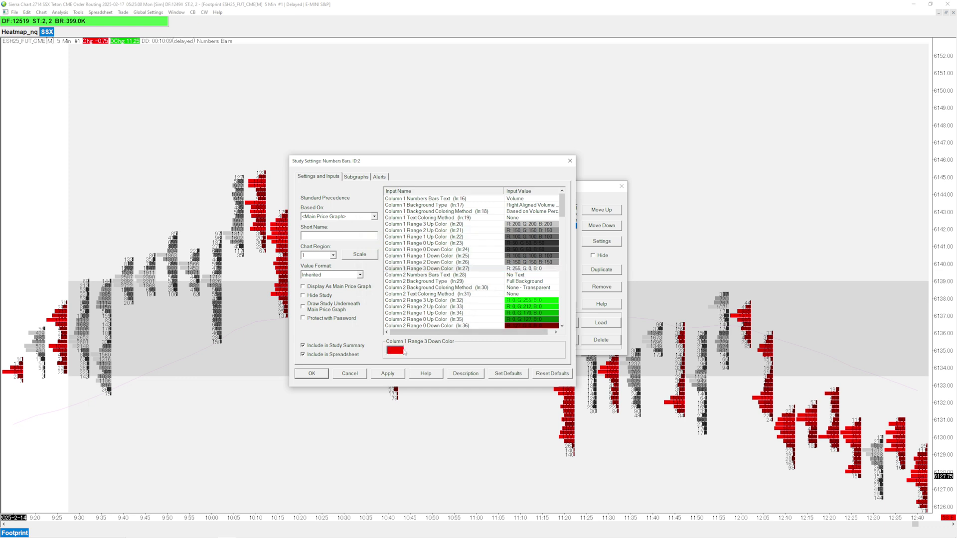
pyautogui.click(404, 351)
pyautogui.doubleClick(504, 300)
pyautogui.write('200')
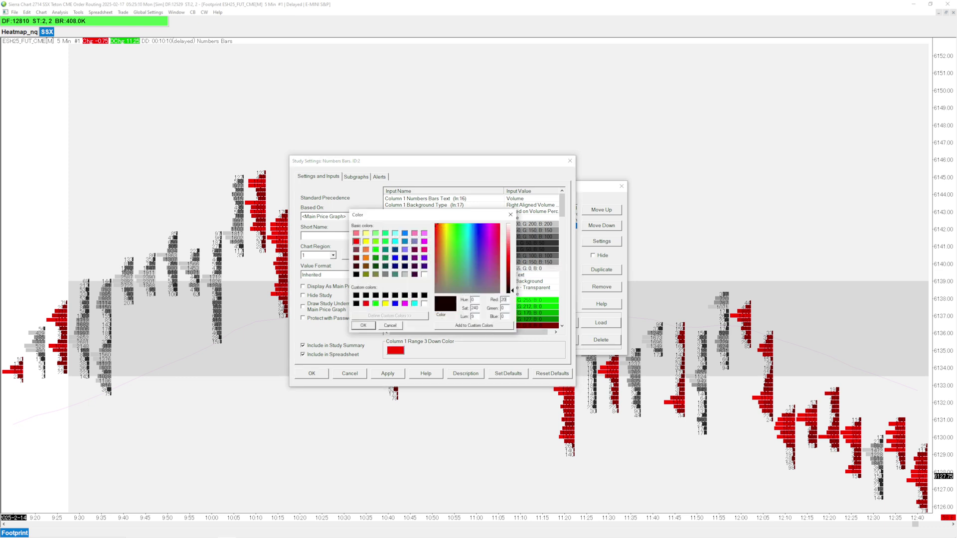